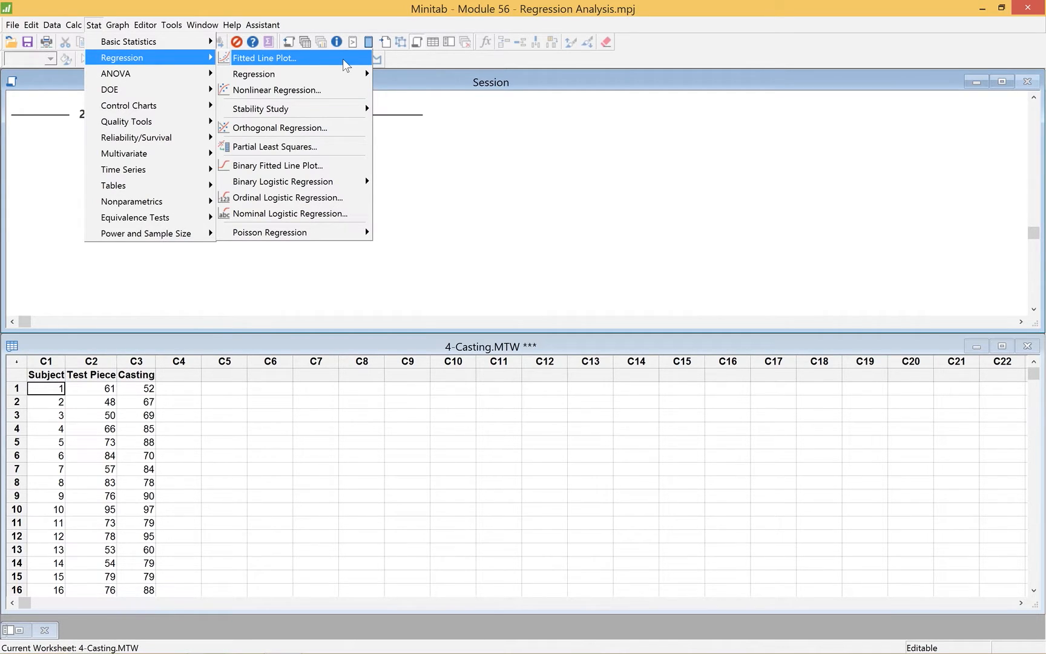
Set up a fitted line plot with Casting as the response, Test Piece as the predictor and a cubic regression model
{"action": "left_click", "coordinate": [342, 58]}
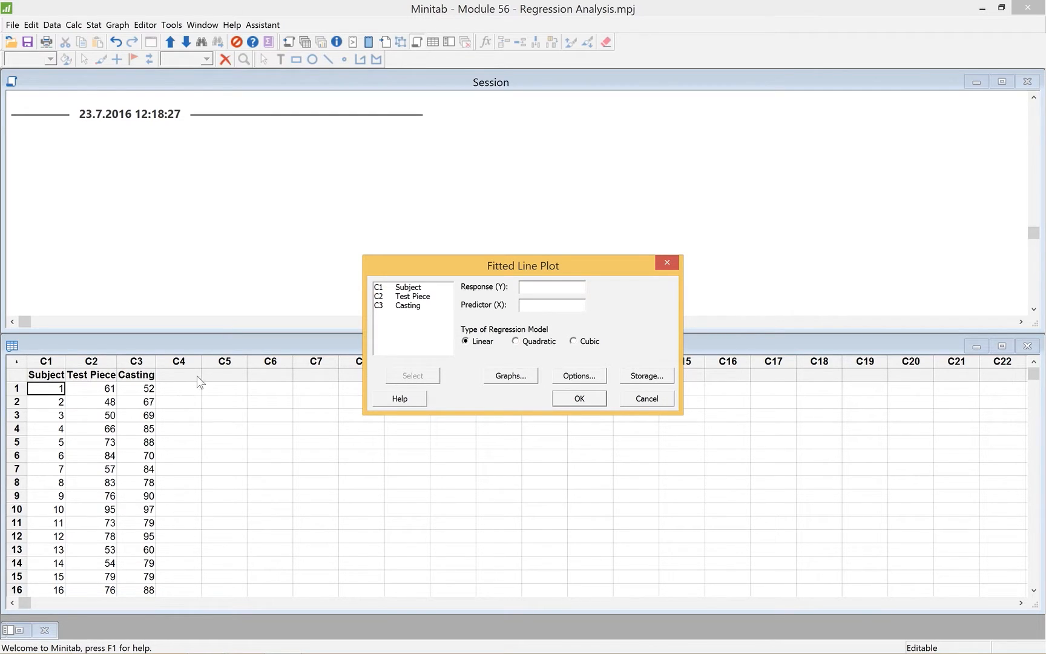
{"action": "double_click", "coordinate": [416, 307]}
{"action": "left_click", "coordinate": [414, 297]}
{"action": "double_click", "coordinate": [414, 297]}
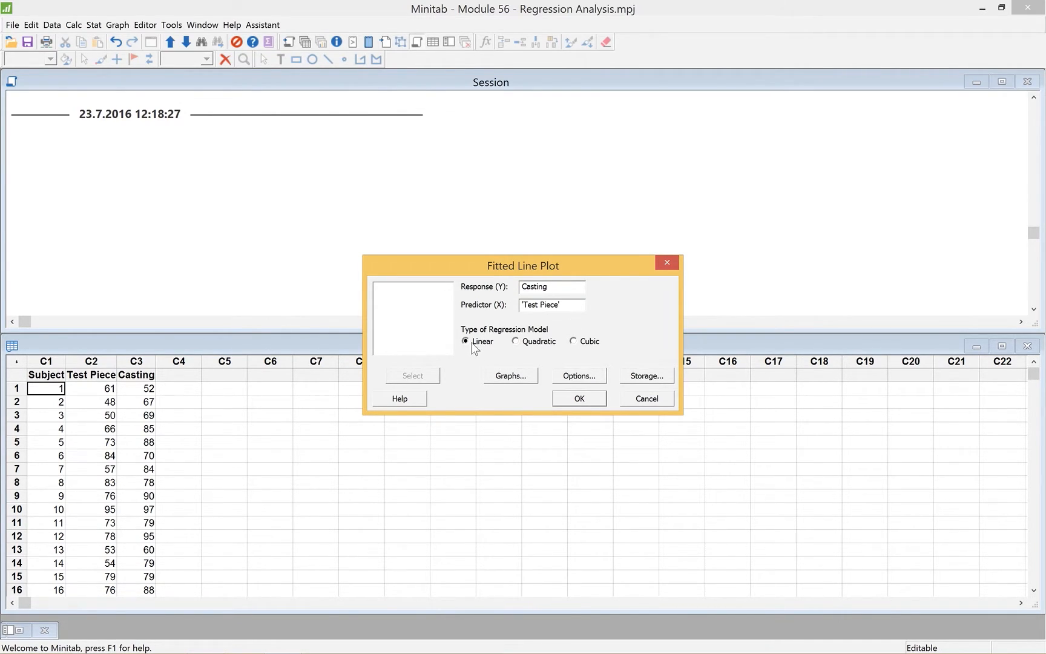
{"action": "left_click", "coordinate": [575, 343]}
Review the plot's graphs, options and storage settings, keep their defaults, and generate the cubic fitted line plot
{"action": "left_click", "coordinate": [513, 376]}
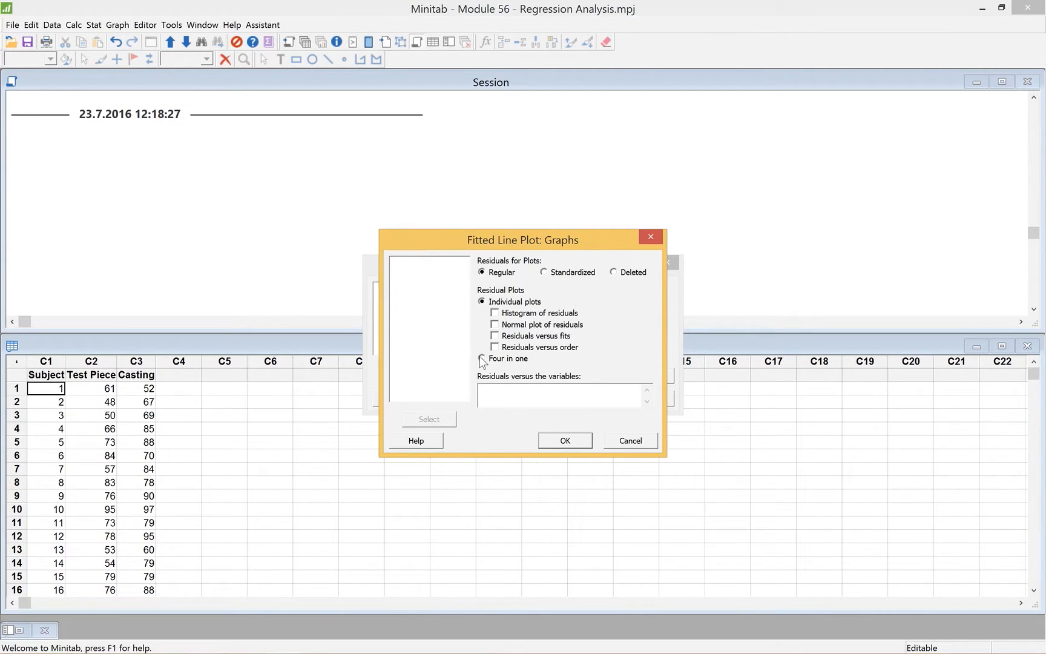
{"action": "left_click", "coordinate": [566, 440]}
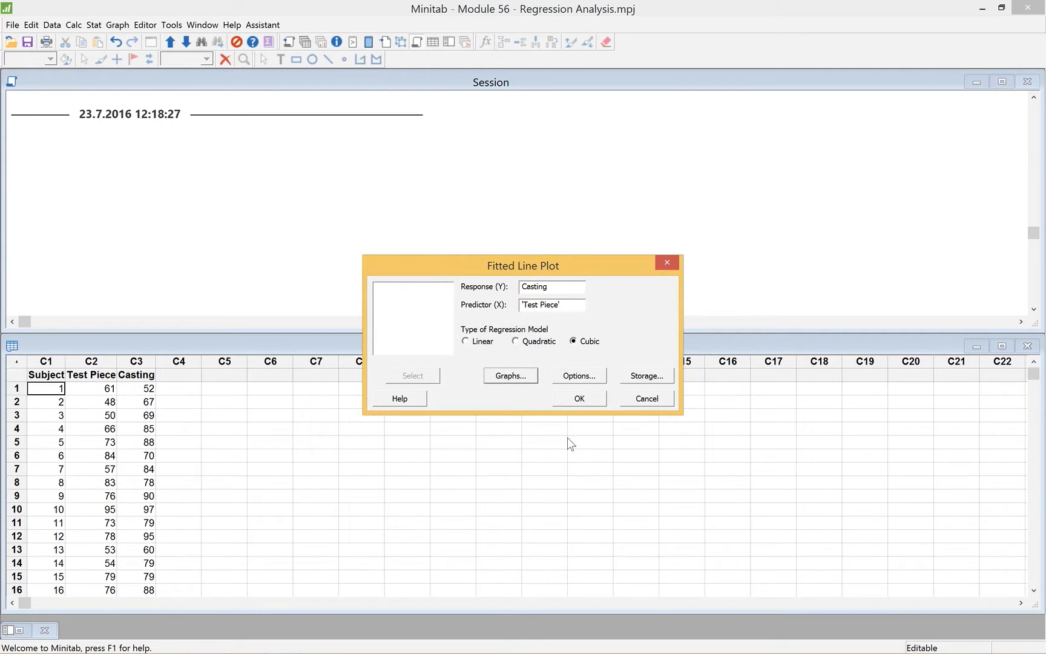
{"action": "left_click", "coordinate": [580, 376]}
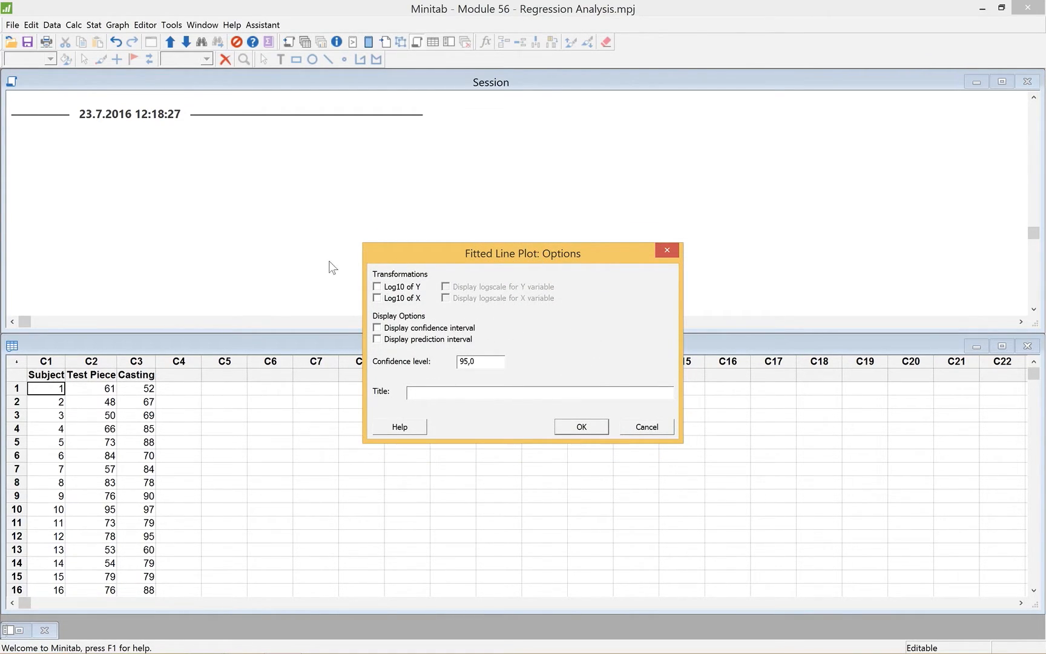
{"action": "left_click", "coordinate": [581, 427]}
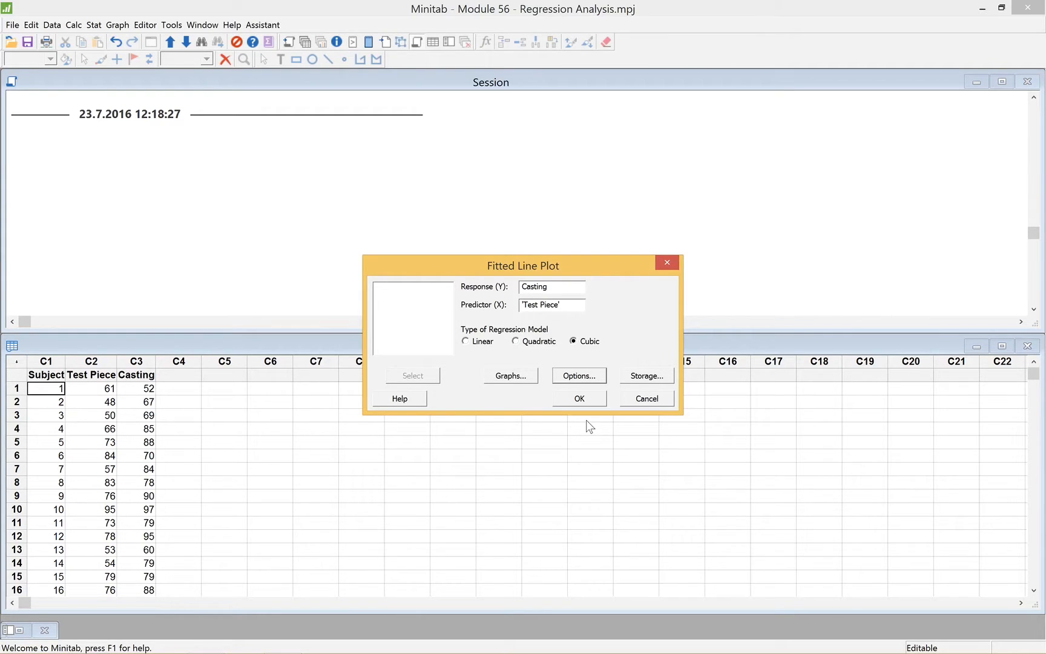
{"action": "left_click", "coordinate": [638, 378]}
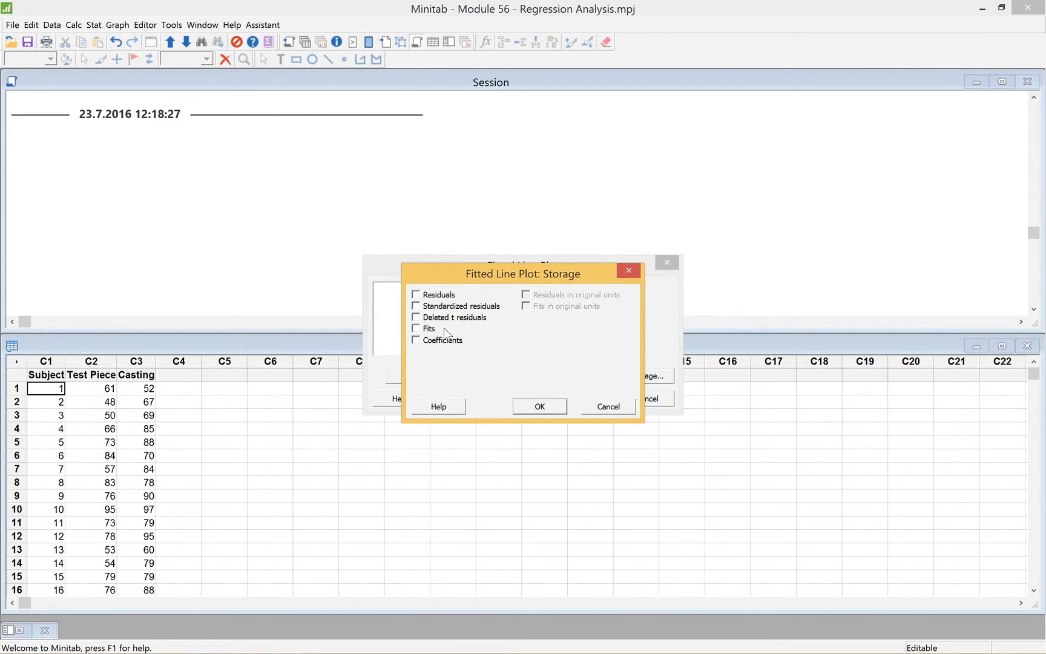
{"action": "left_click", "coordinate": [536, 408]}
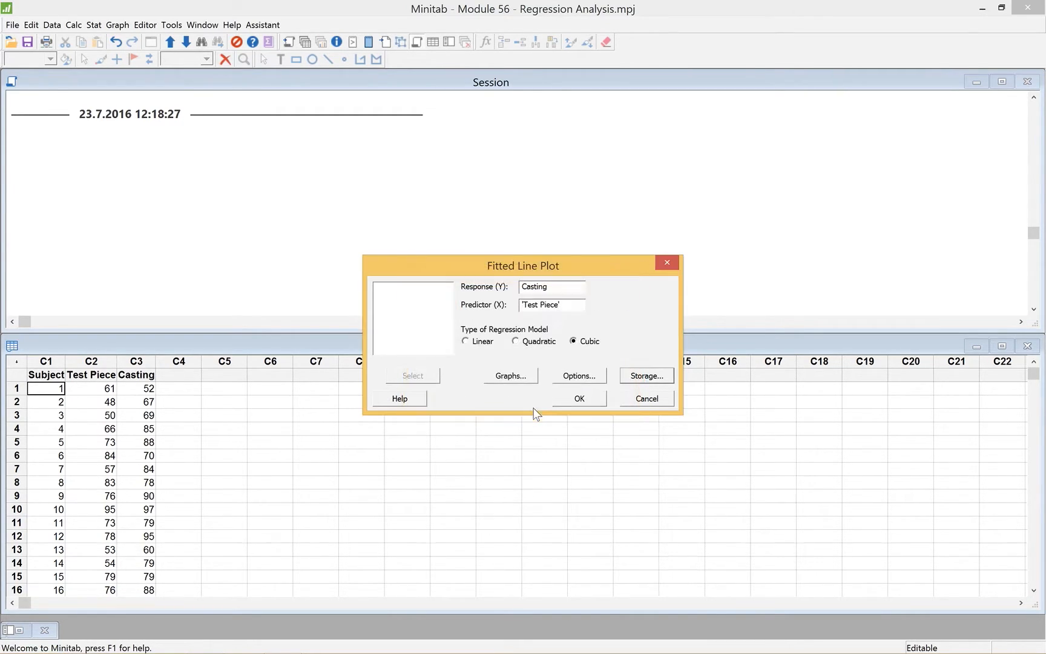
{"action": "left_click", "coordinate": [578, 399]}
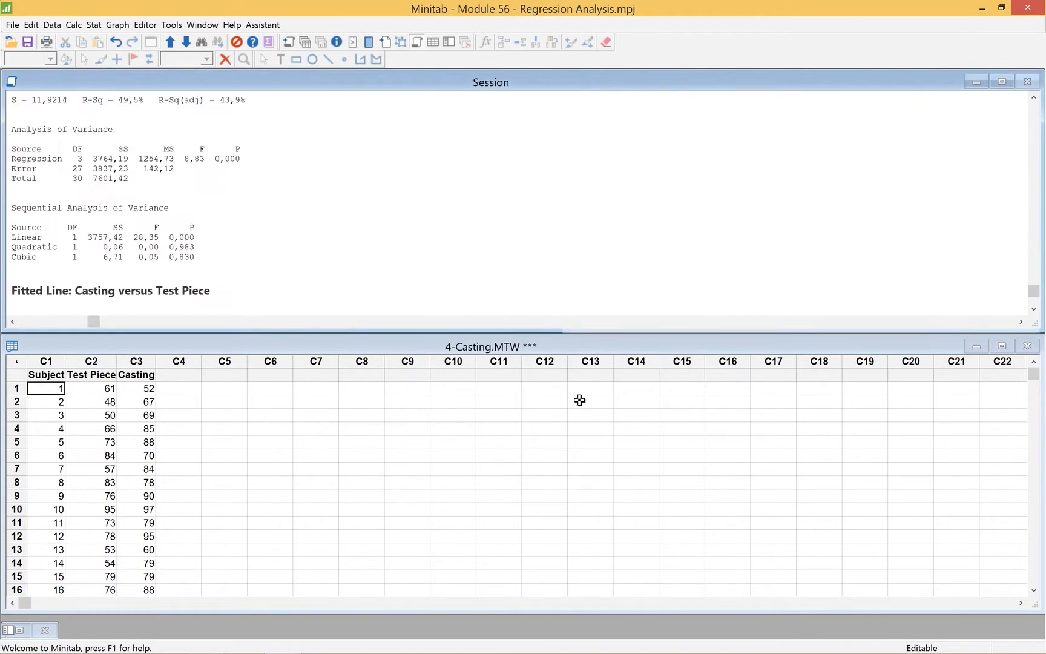
Move the plot aside and enlarge the Session window so the whole Polynomial Regression Analysis output fits in view
{"action": "left_click_drag", "start_coordinate": [267, 84], "coordinate": [824, 224]}
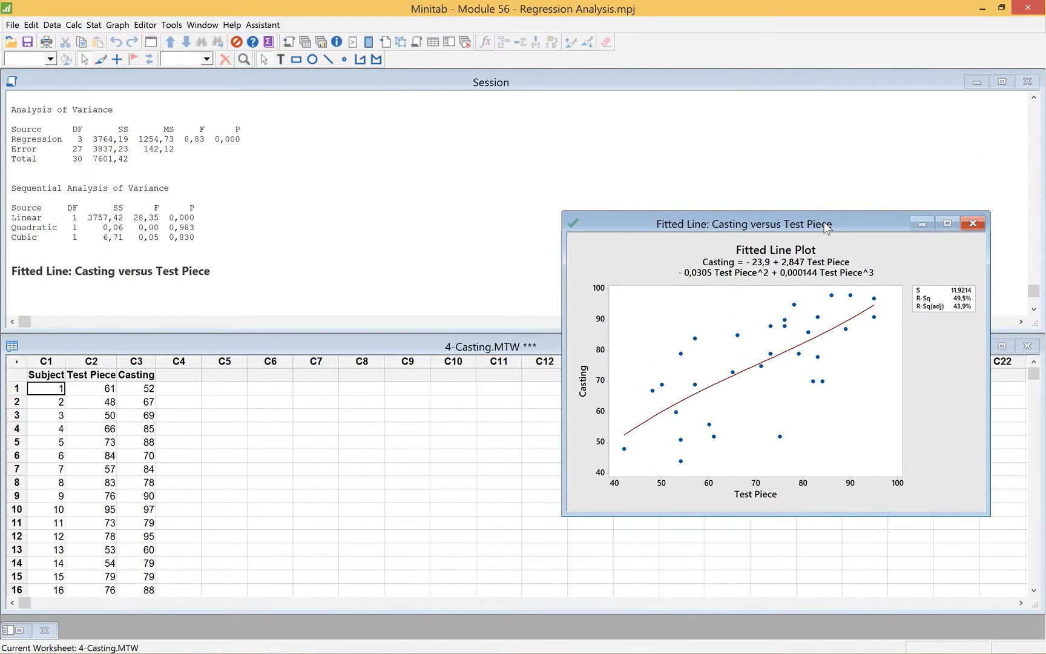
{"action": "left_click", "coordinate": [350, 285]}
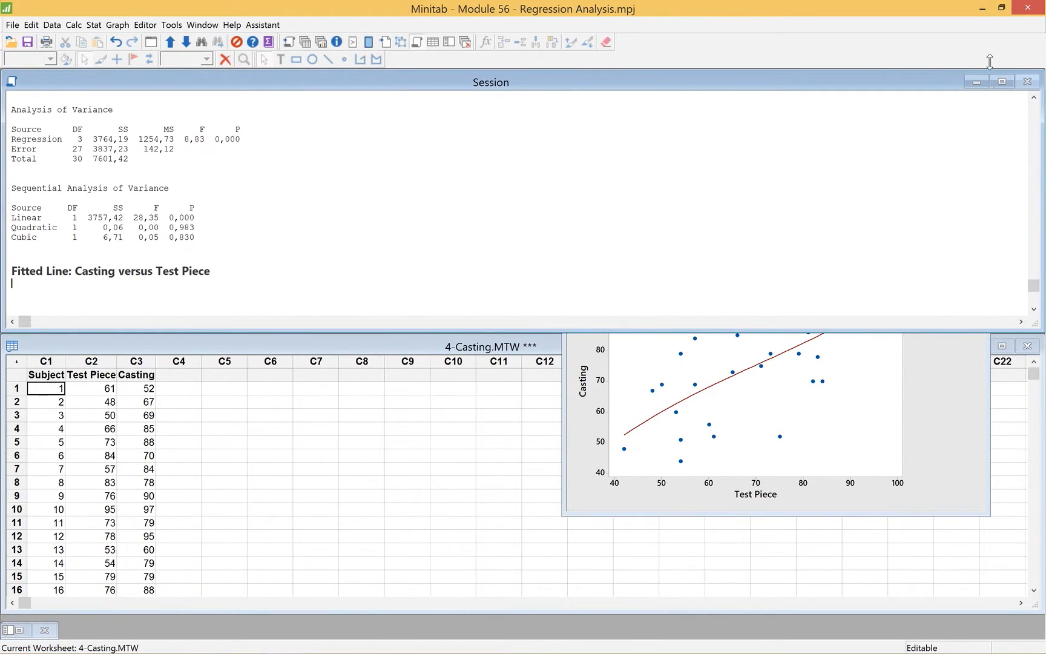
{"action": "left_click", "coordinate": [1034, 98]}
{"action": "left_click_drag", "start_coordinate": [1033, 98], "coordinate": [1033, 98]}
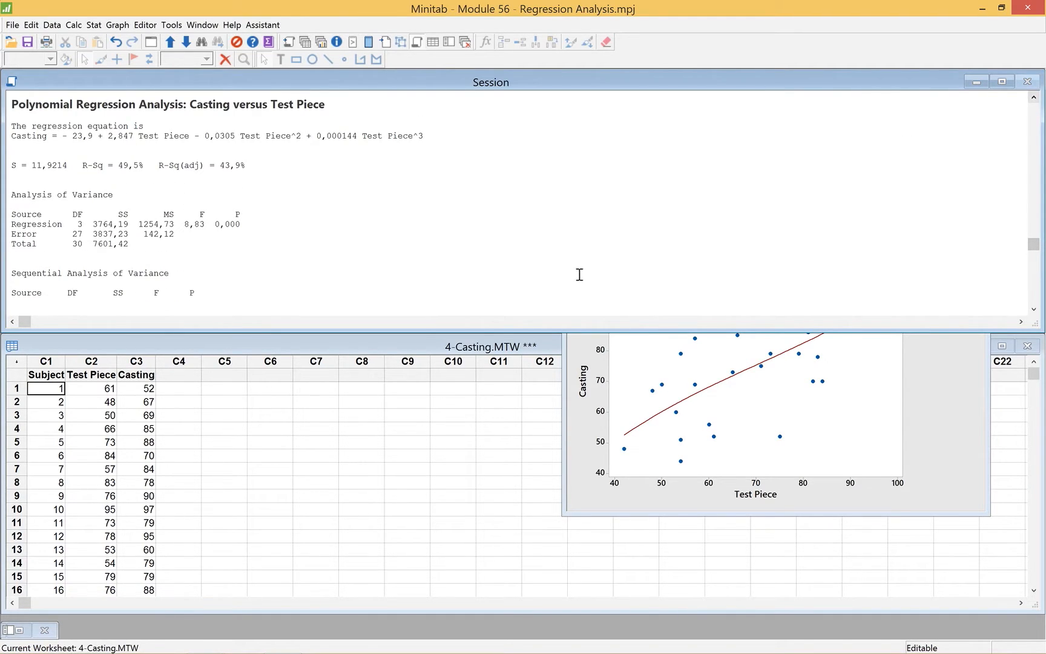
{"action": "left_click_drag", "start_coordinate": [497, 332], "coordinate": [494, 415]}
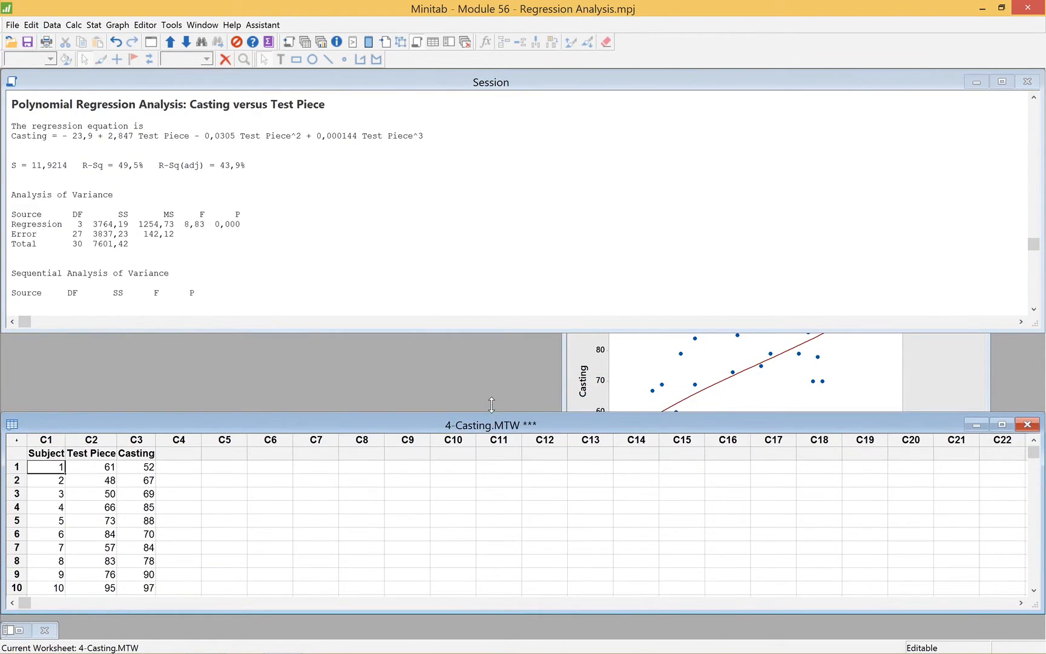
{"action": "left_click_drag", "start_coordinate": [500, 331], "coordinate": [495, 392]}
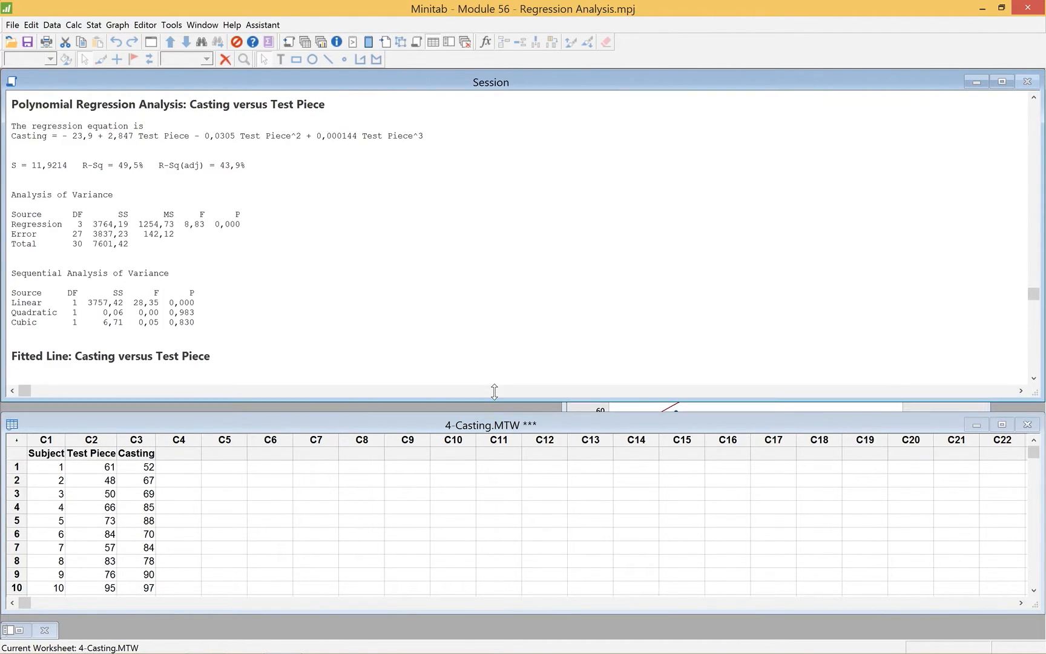
Bring the cubic fitted line plot to the front, enlarge it and place it beside the session output
{"action": "left_click", "coordinate": [600, 406]}
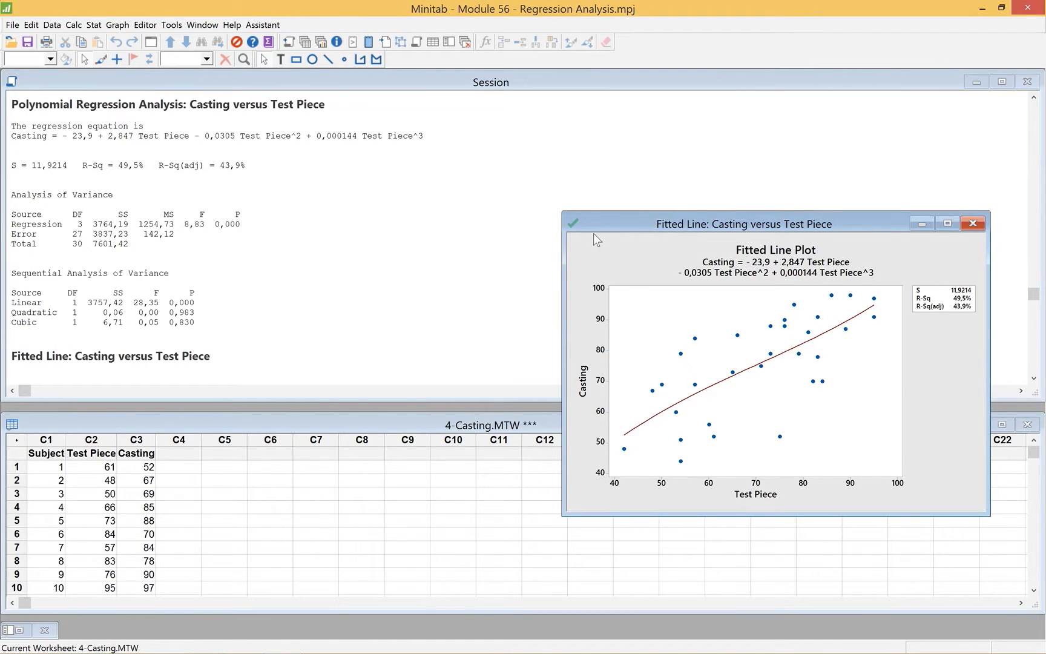
{"action": "left_click_drag", "start_coordinate": [562, 515], "coordinate": [477, 572]}
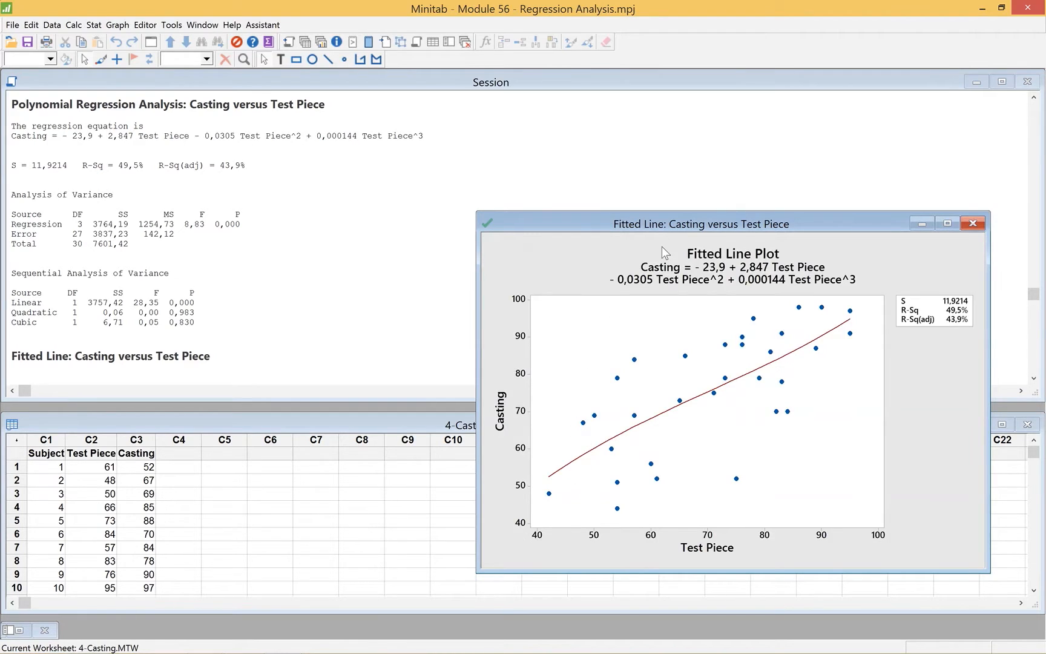
{"action": "left_click_drag", "start_coordinate": [709, 151], "coordinate": [720, 104]}
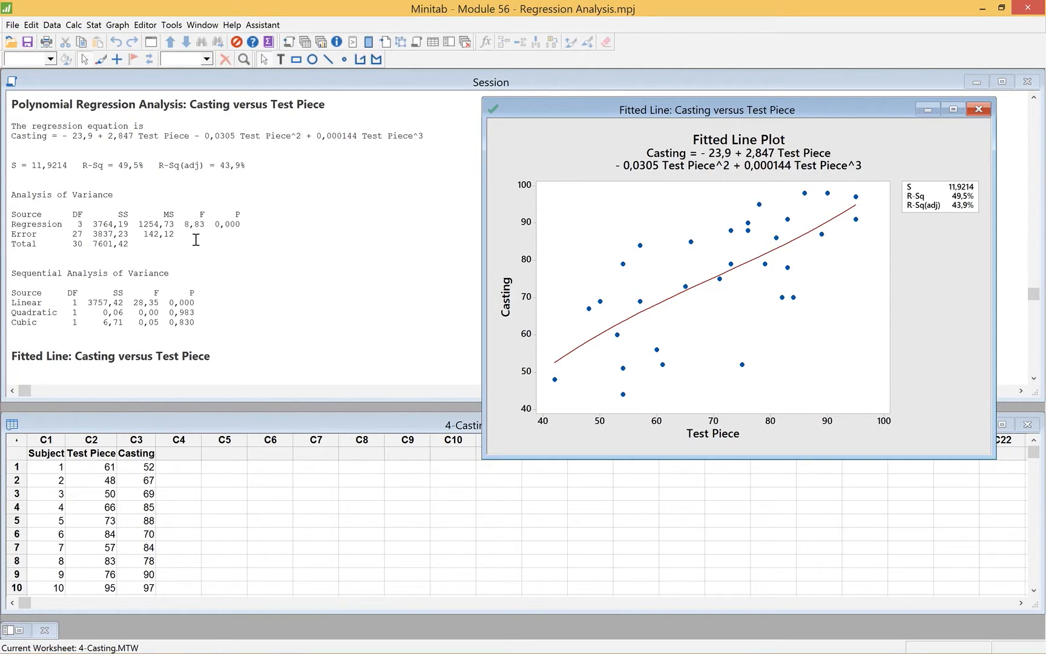
Examine the cubic model's Sequential Analysis of Variance, regression P-value and R-Sq(adj) in the session output, and return to its plot
{"action": "mouse_move", "coordinate": [12, 294]}
{"action": "left_mouse_down"}
{"action": "mouse_move", "coordinate": [84, 295]}
{"action": "mouse_move", "coordinate": [25, 289]}
{"action": "left_mouse_up"}
{"action": "left_click", "coordinate": [29, 272]}
{"action": "left_click", "coordinate": [193, 276], "text": "shift"}
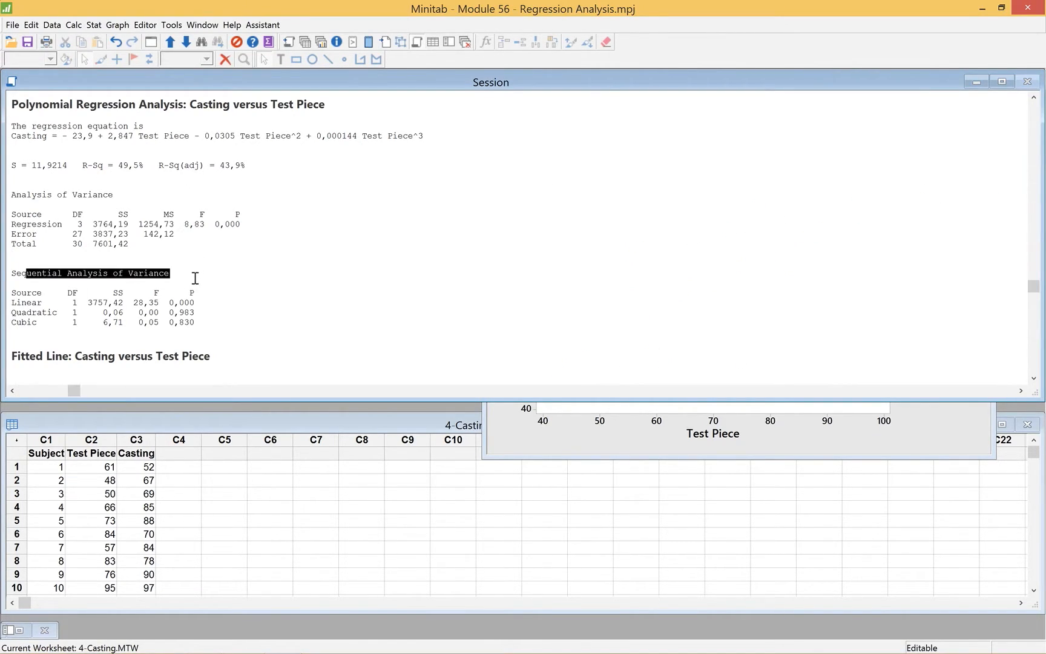
{"action": "left_click", "coordinate": [215, 293]}
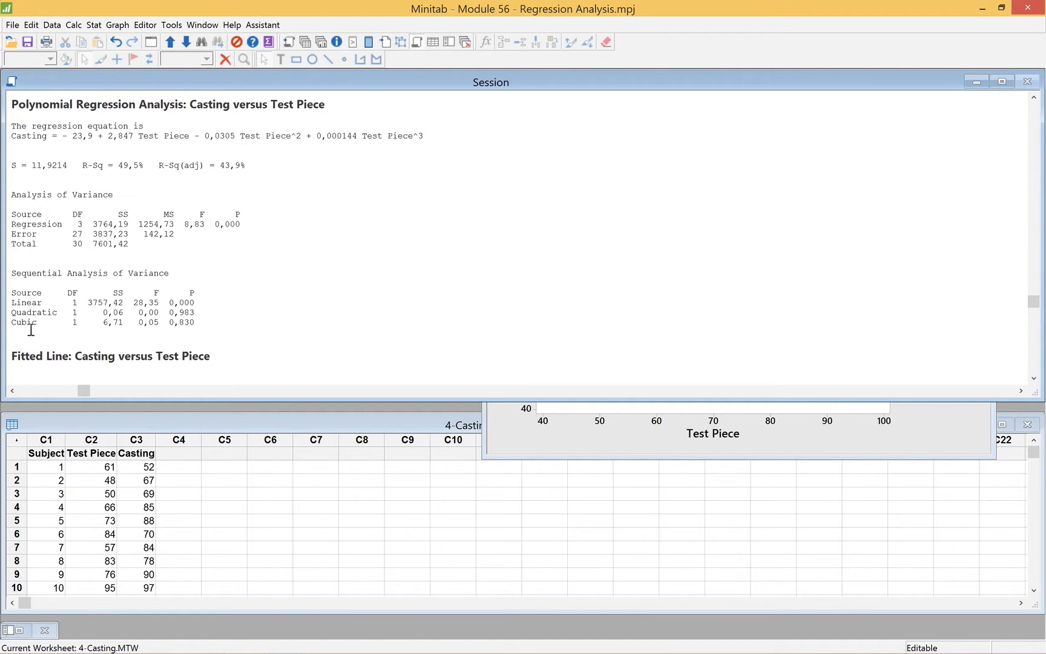
{"action": "left_click", "coordinate": [206, 303]}
{"action": "left_click", "coordinate": [250, 159]}
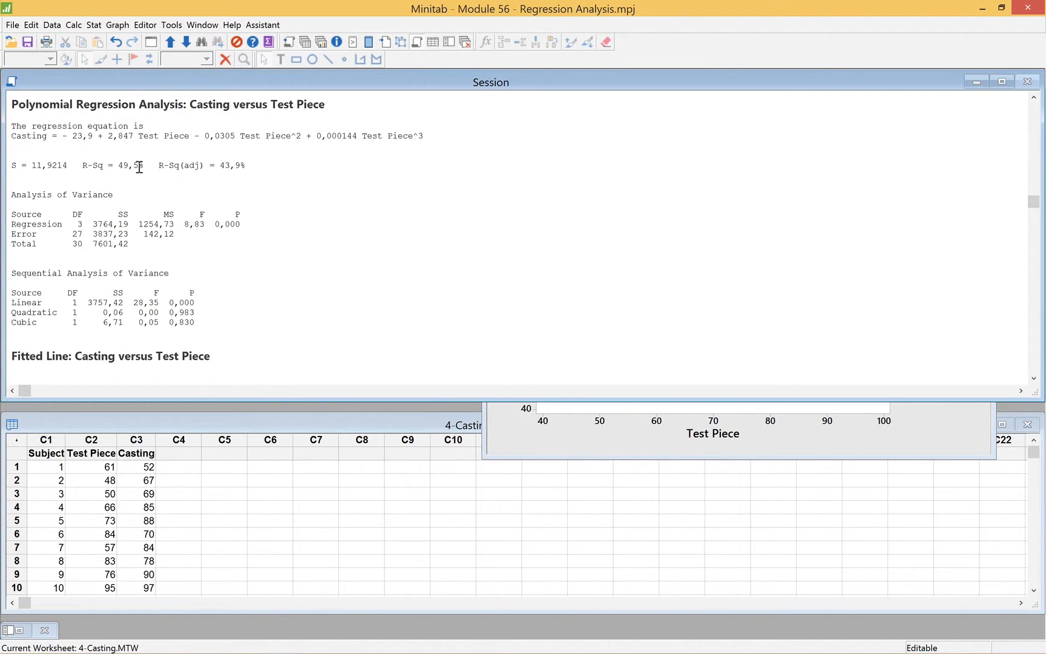
{"action": "left_click", "coordinate": [218, 163]}
{"action": "double_click", "coordinate": [233, 225]}
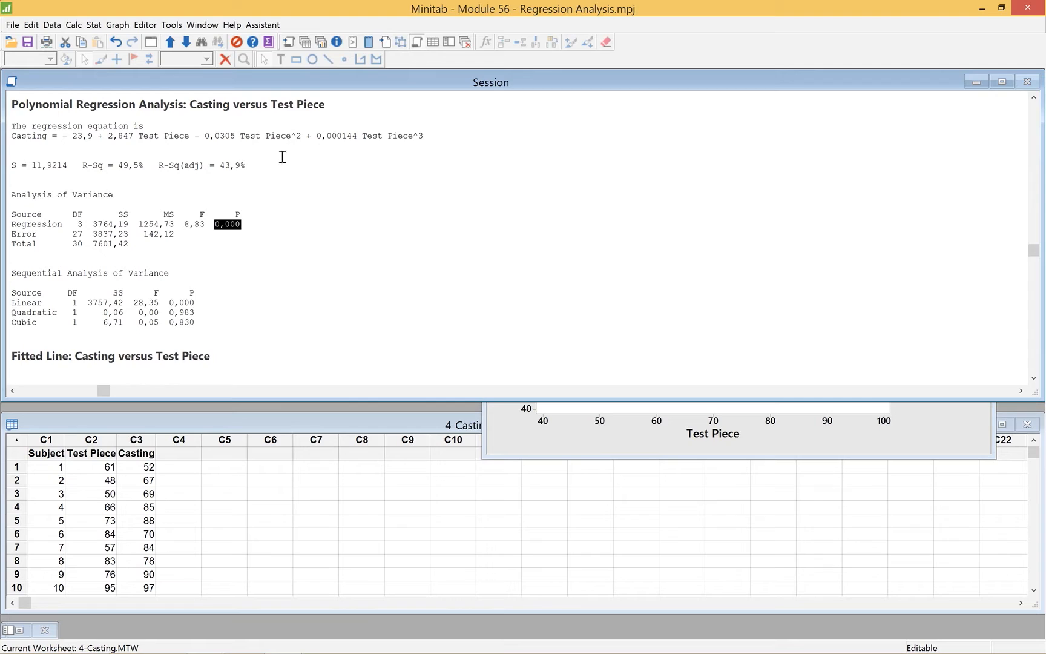
{"action": "left_click", "coordinate": [233, 168]}
{"action": "double_click", "coordinate": [233, 168]}
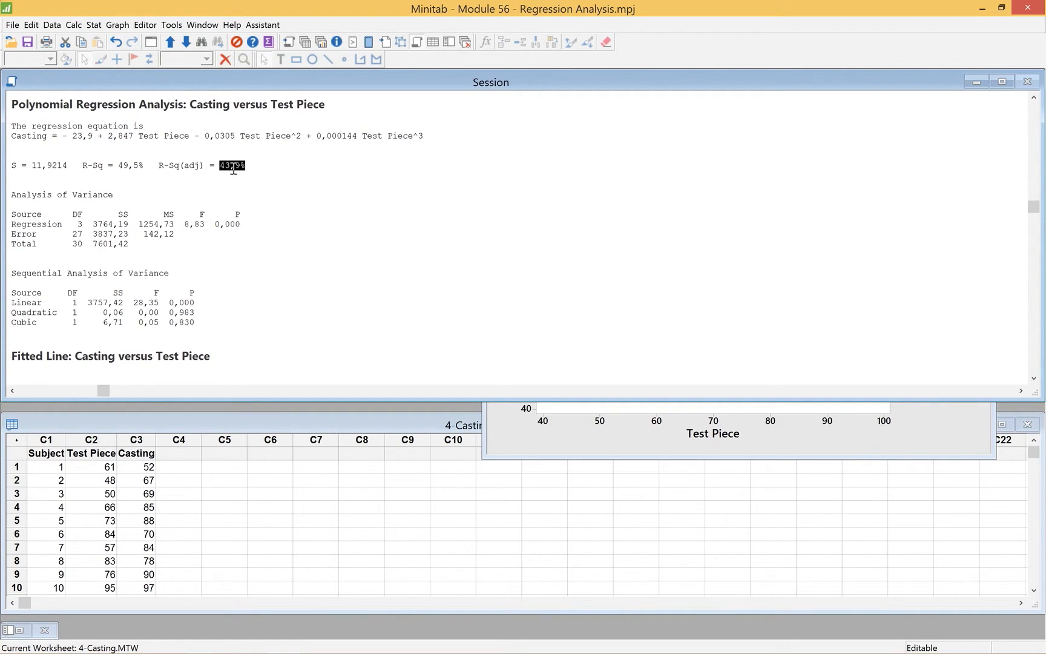
{"action": "left_click", "coordinate": [498, 433]}
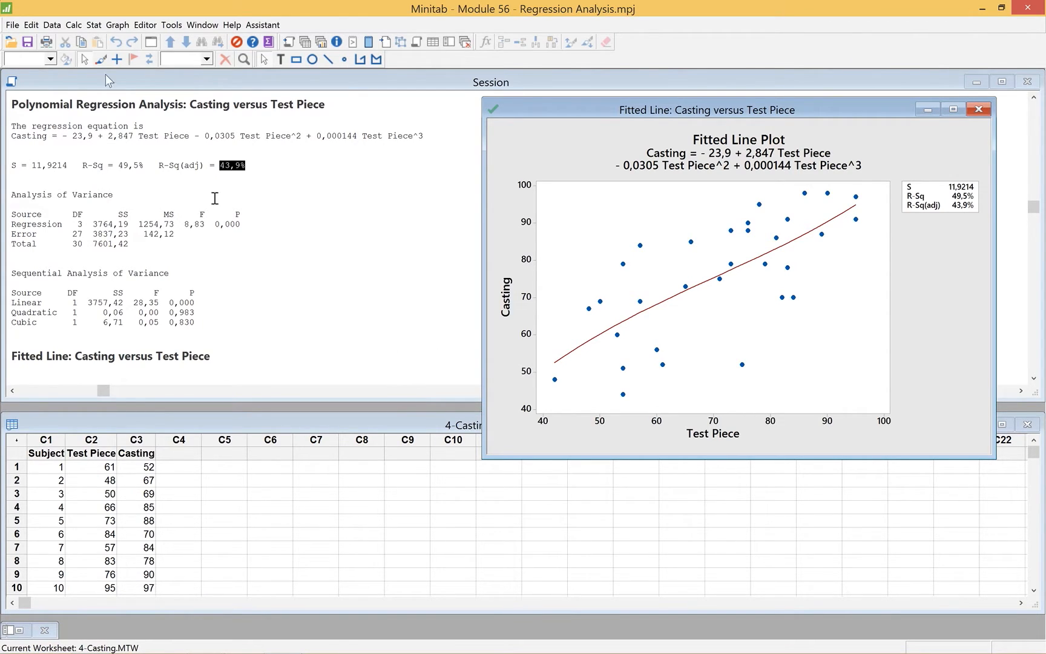
Rerun the fitted line plot of Casting versus Test Piece with a linear model and move the new graph off the session output
{"action": "left_click", "coordinate": [30, 26]}
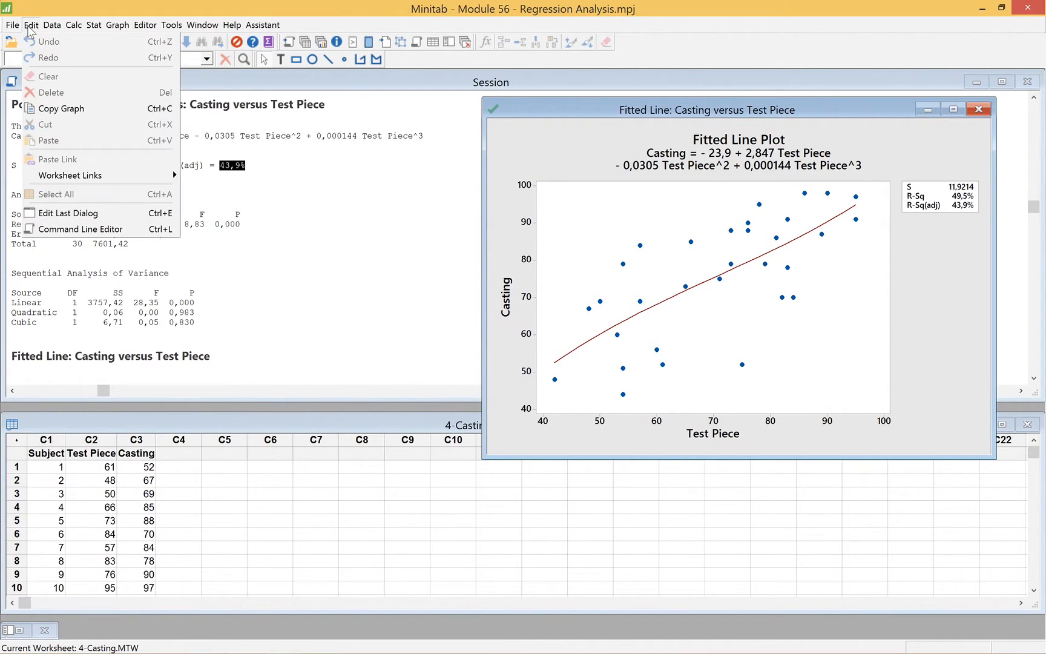
{"action": "left_click", "coordinate": [57, 213]}
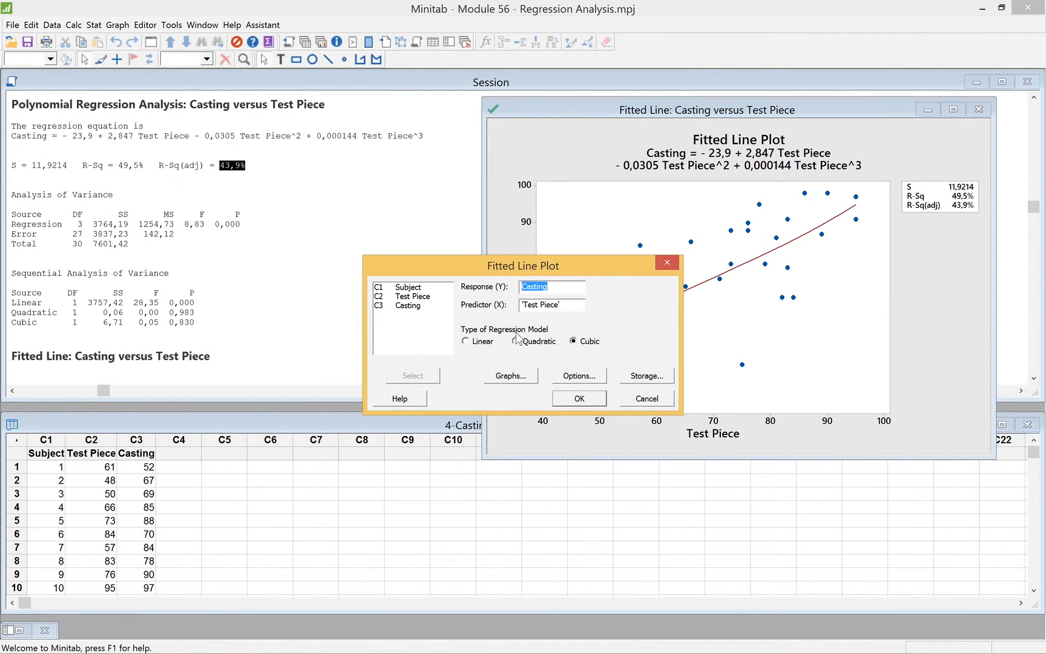
{"action": "left_click", "coordinate": [491, 341]}
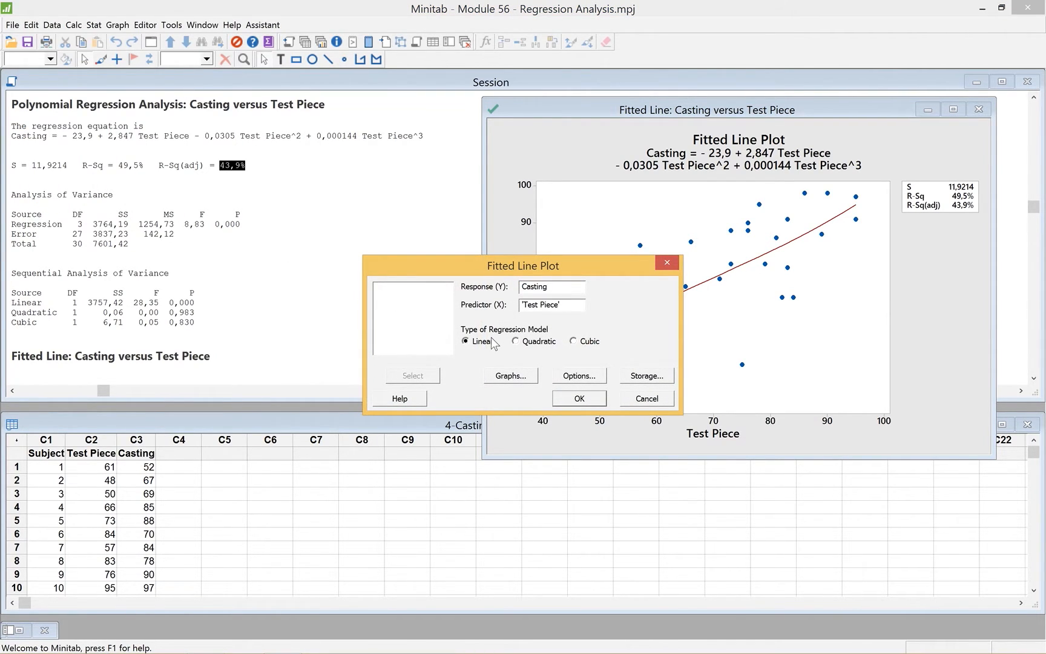
{"action": "left_click", "coordinate": [579, 398]}
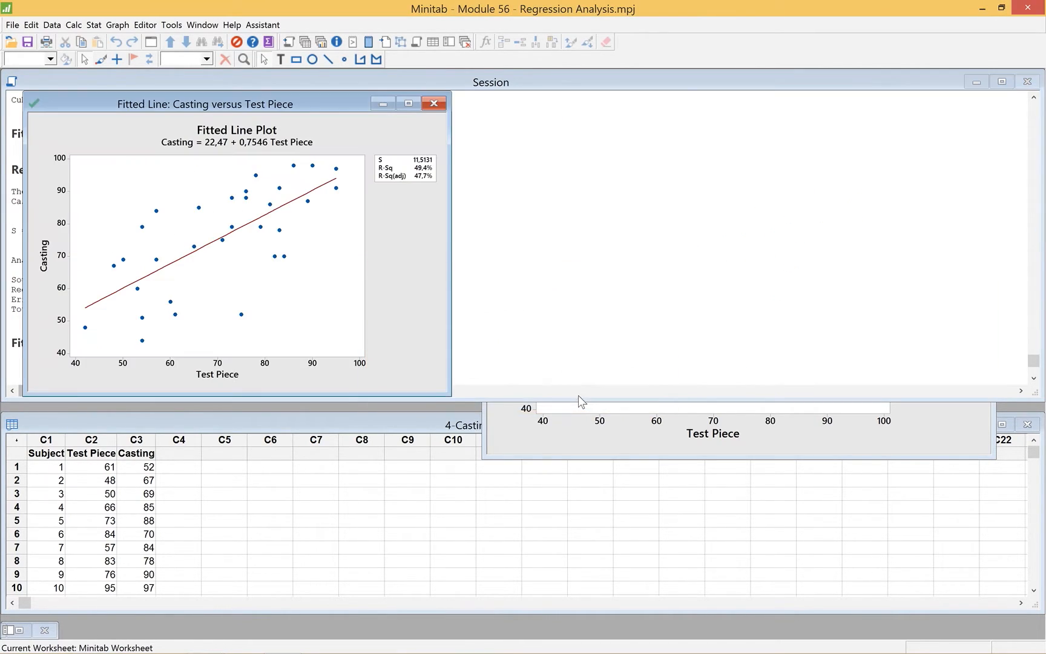
{"action": "left_click_drag", "start_coordinate": [140, 103], "coordinate": [689, 80]}
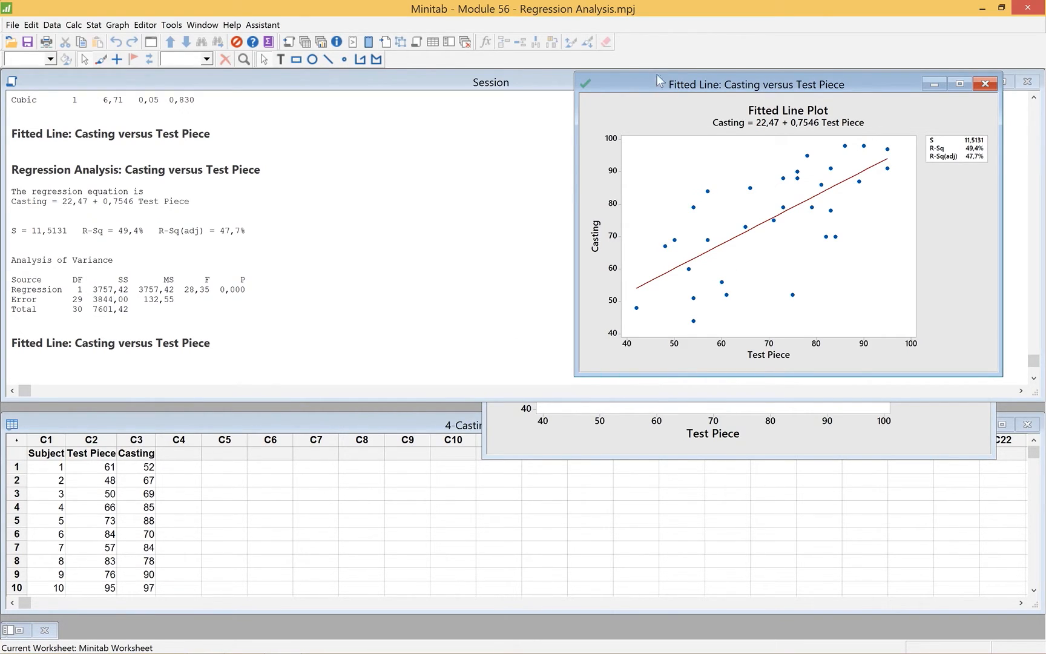
Rerun the linear fitted line plot with confidence and prediction intervals displayed at the 95 % level, and reposition the new graph
{"action": "left_click", "coordinate": [32, 25]}
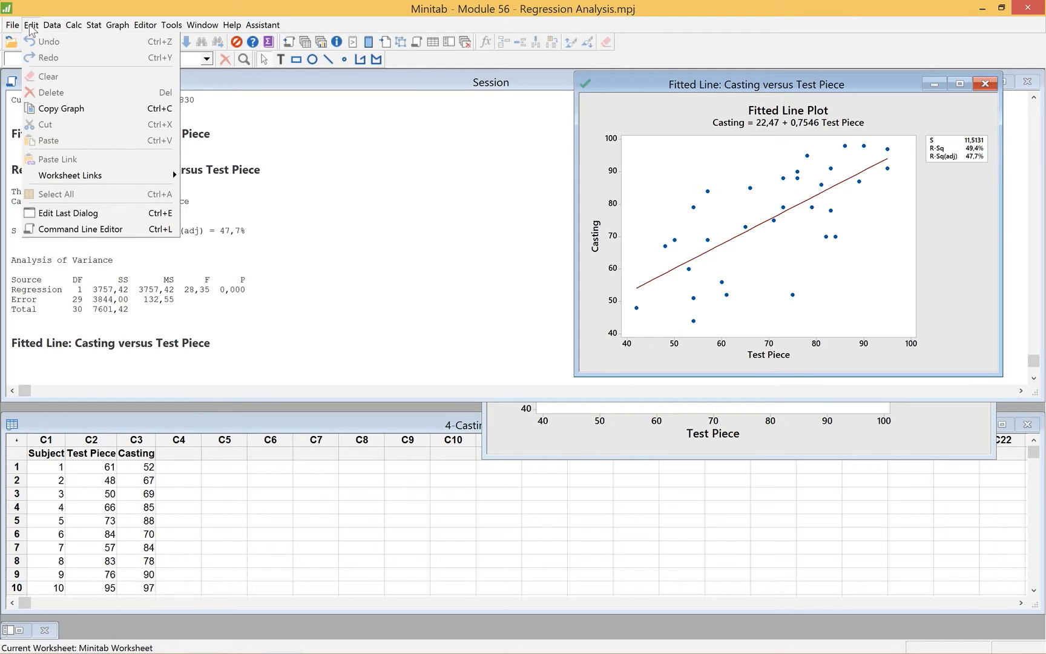
{"action": "left_click", "coordinate": [66, 212]}
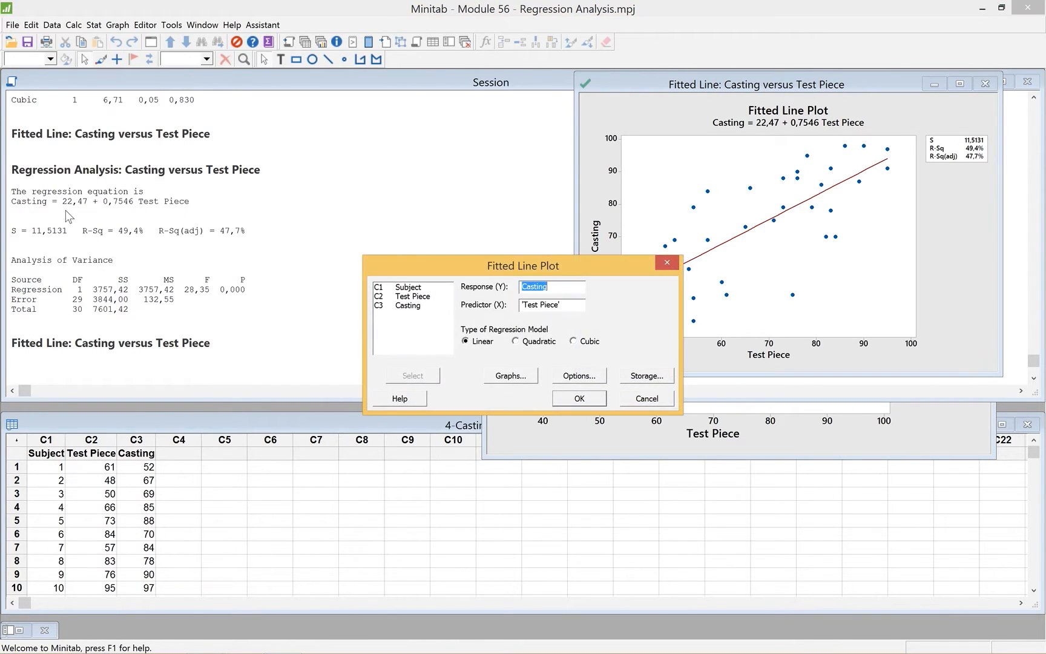
{"action": "left_click", "coordinate": [575, 377]}
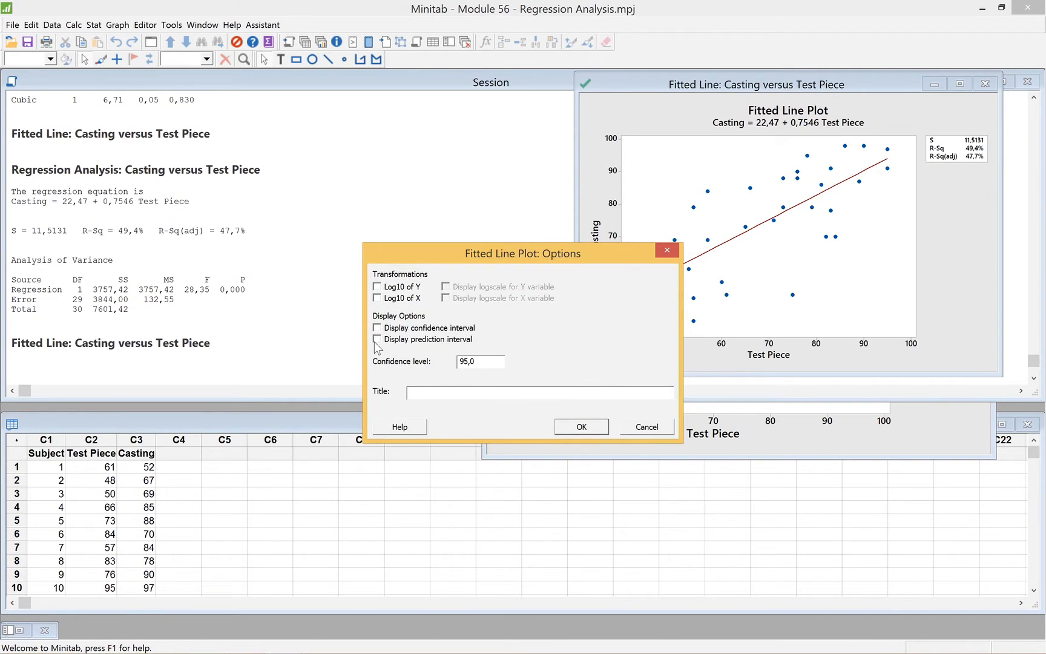
{"action": "left_click", "coordinate": [377, 329]}
{"action": "left_click", "coordinate": [581, 429]}
{"action": "left_click", "coordinate": [579, 399]}
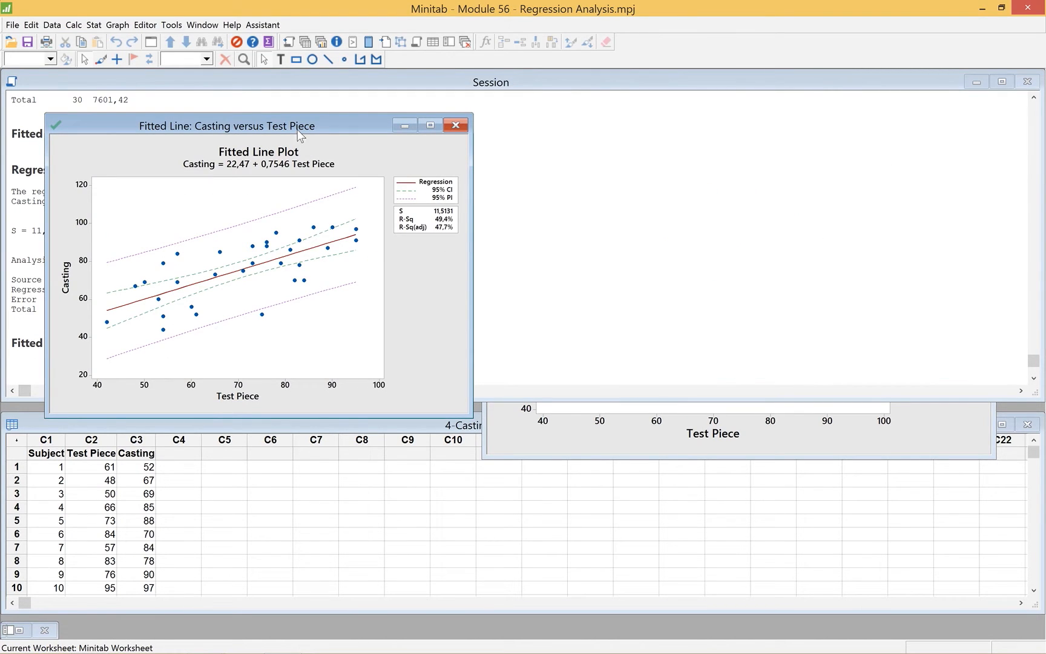
{"action": "left_click_drag", "start_coordinate": [284, 117], "coordinate": [259, 93]}
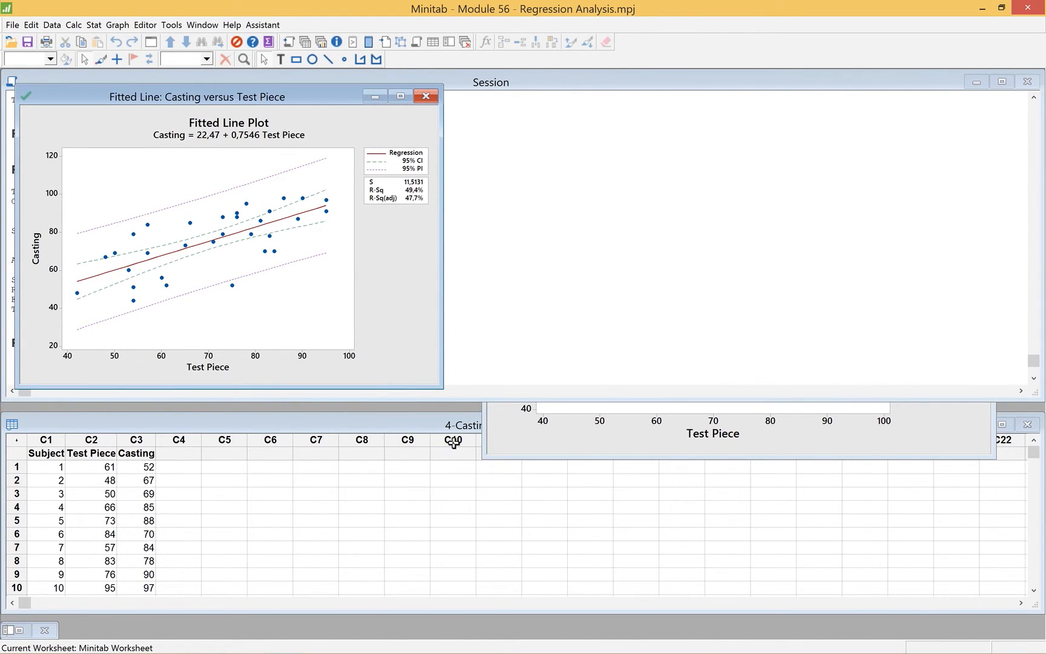
Minimize the cubic plot and place the linear plot without intervals directly beside the one with intervals
{"action": "left_click", "coordinate": [564, 430]}
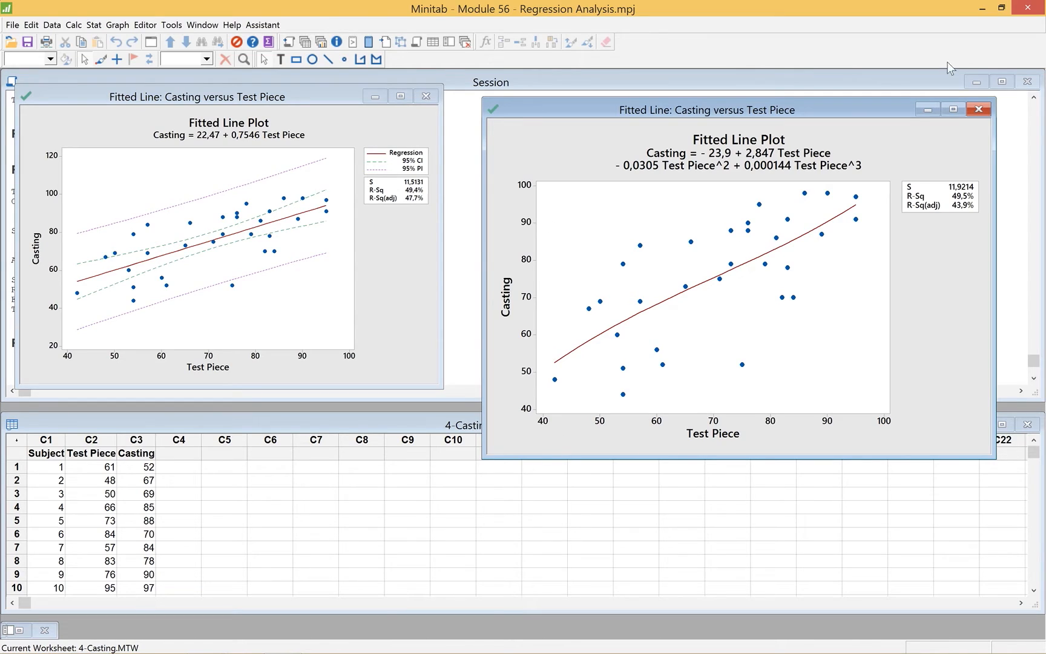
{"action": "left_click", "coordinate": [928, 111]}
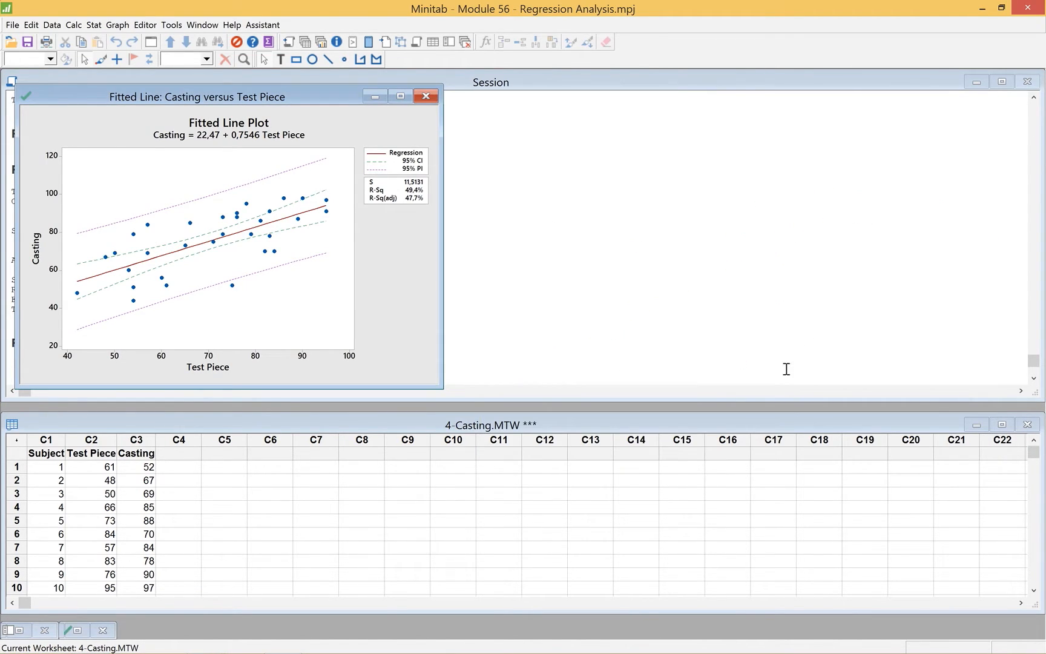
{"action": "left_click", "coordinate": [205, 24]}
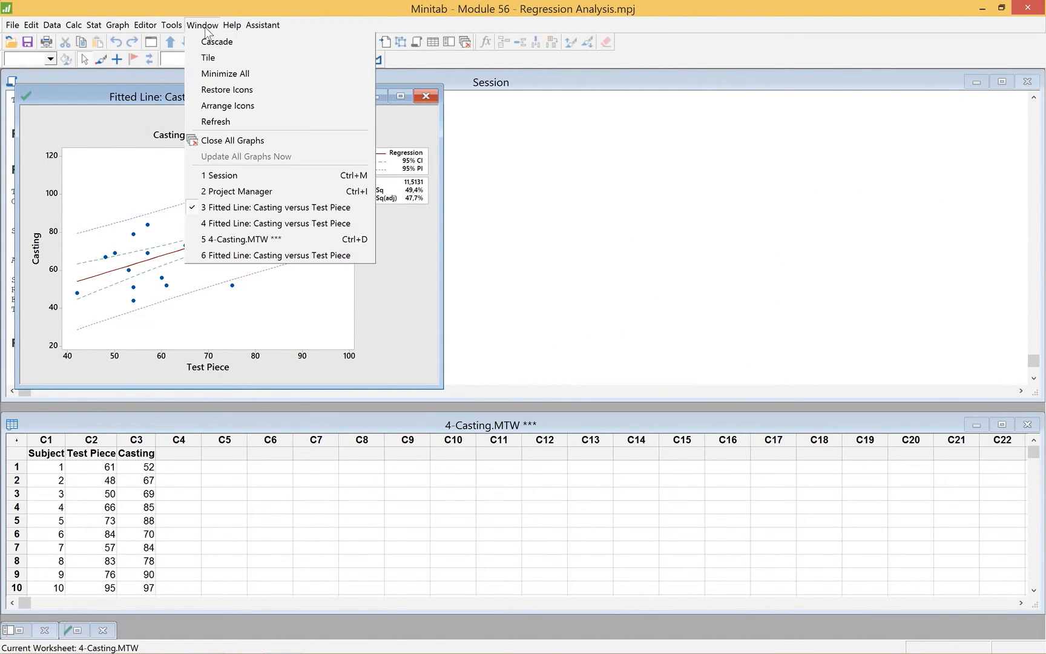
{"action": "left_click", "coordinate": [278, 224]}
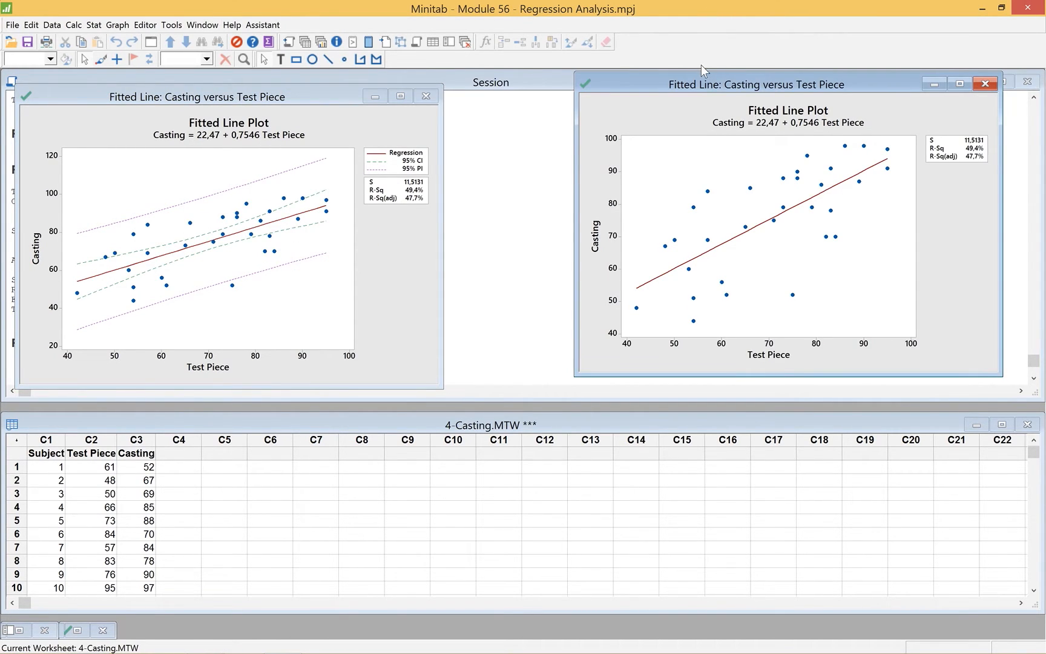
{"action": "left_click_drag", "start_coordinate": [659, 87], "coordinate": [558, 95]}
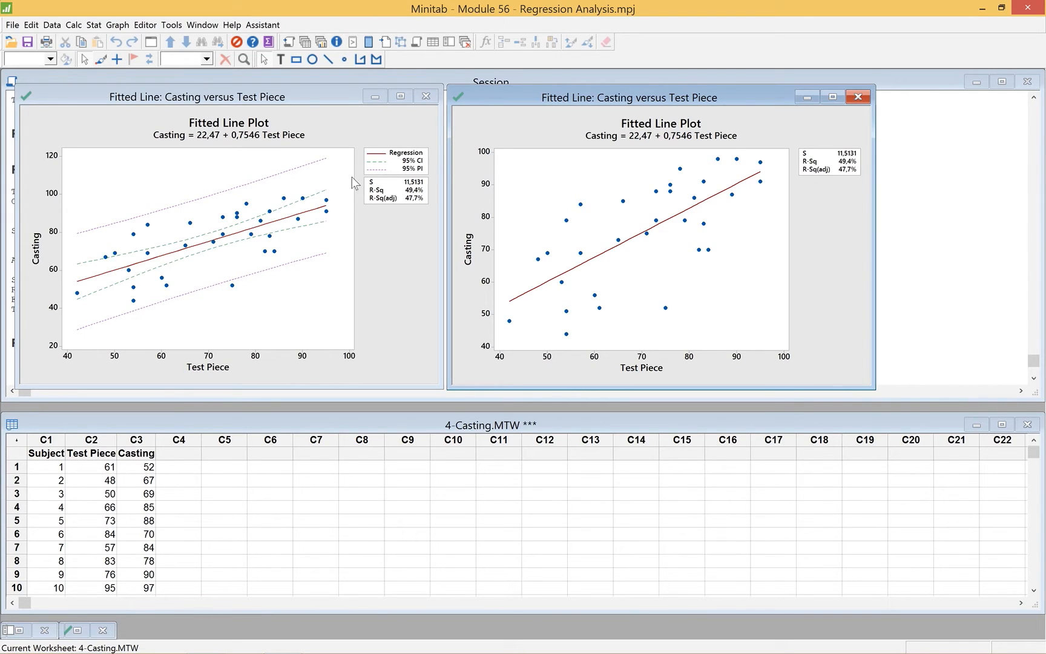
Maximize the linear fitted line plot that shows the confidence and prediction intervals
{"action": "left_click", "coordinate": [401, 97]}
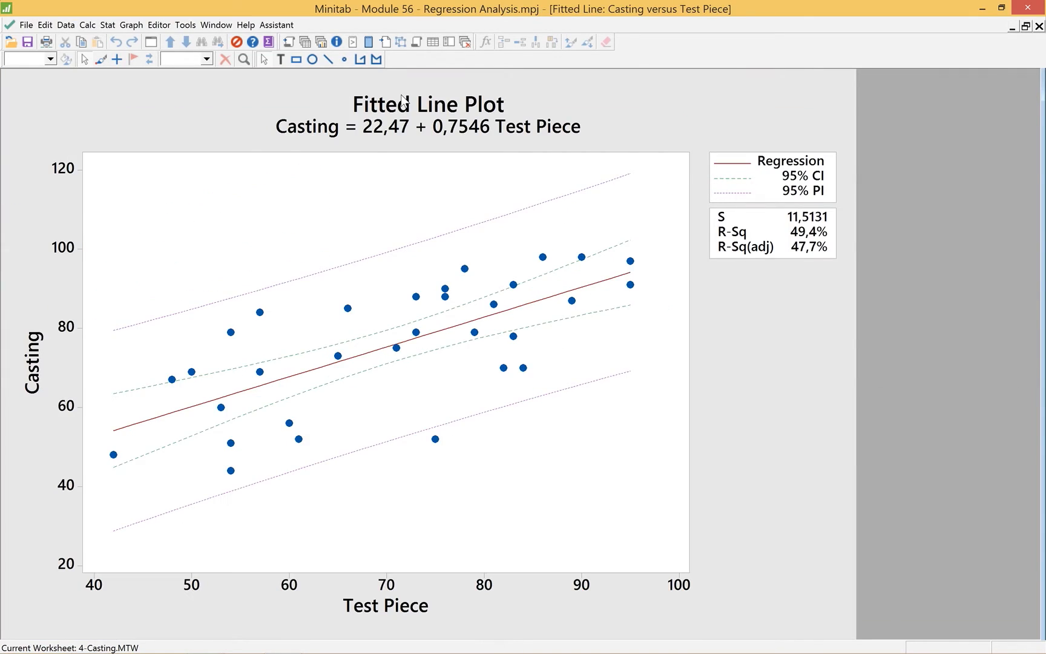